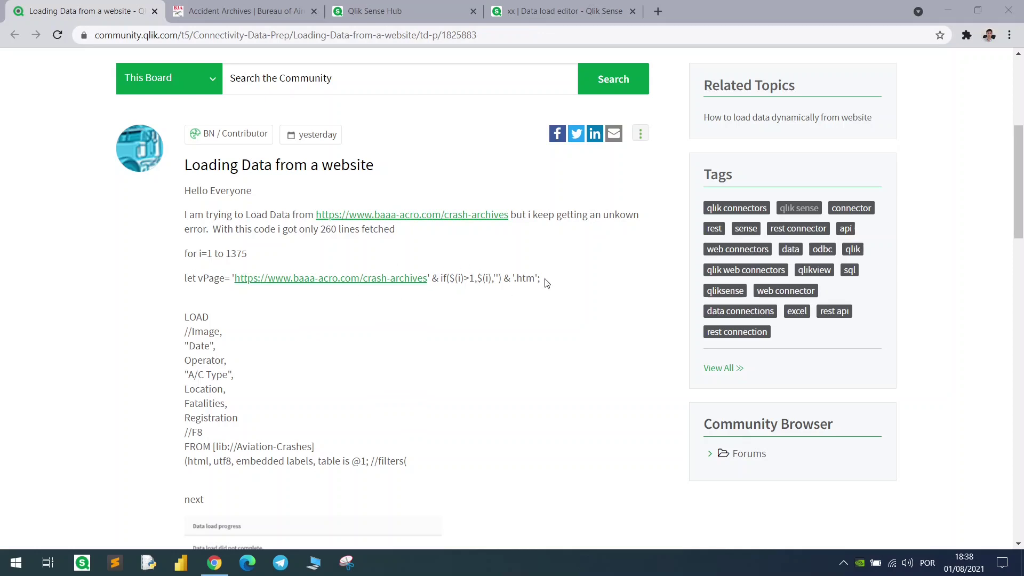
Highlight part of the vPage script line in the forum post, then clear the highlight
left_click_drag(544, 279, 464, 279)
left_click(464, 278)
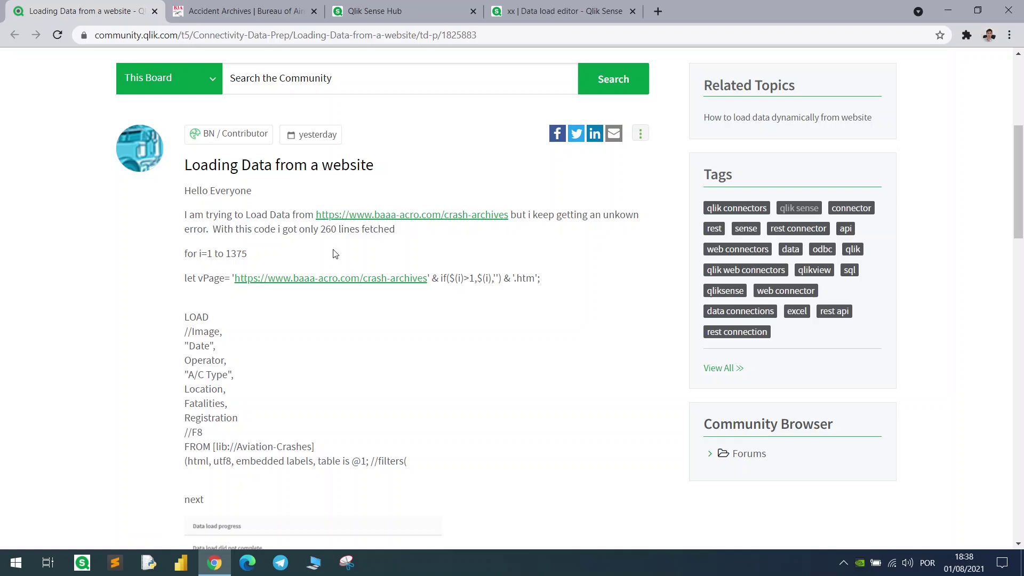
Open the crash-archives website and go to the second page of results
left_click(245, 16)
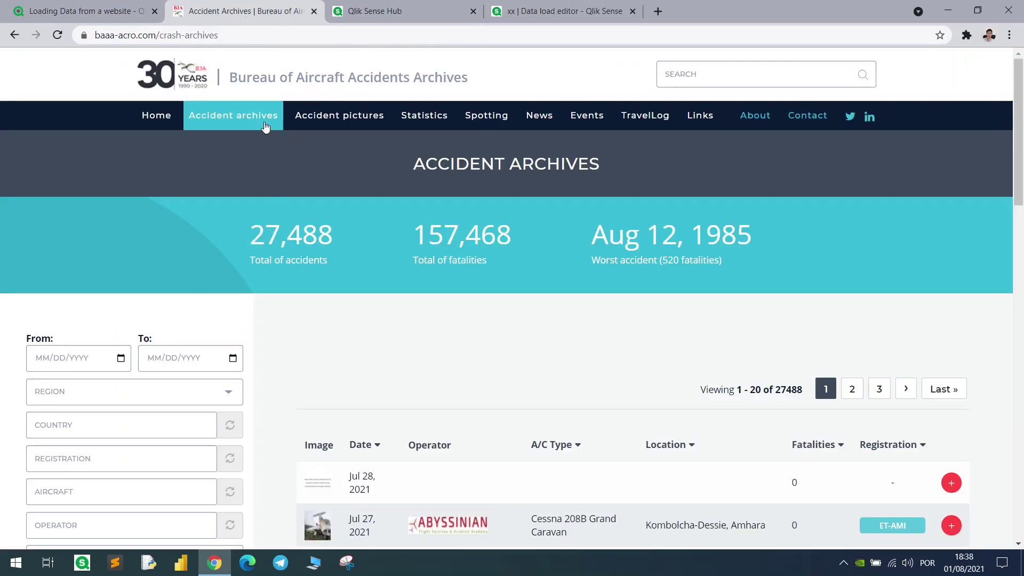
scroll(329, 282, "down", 3)
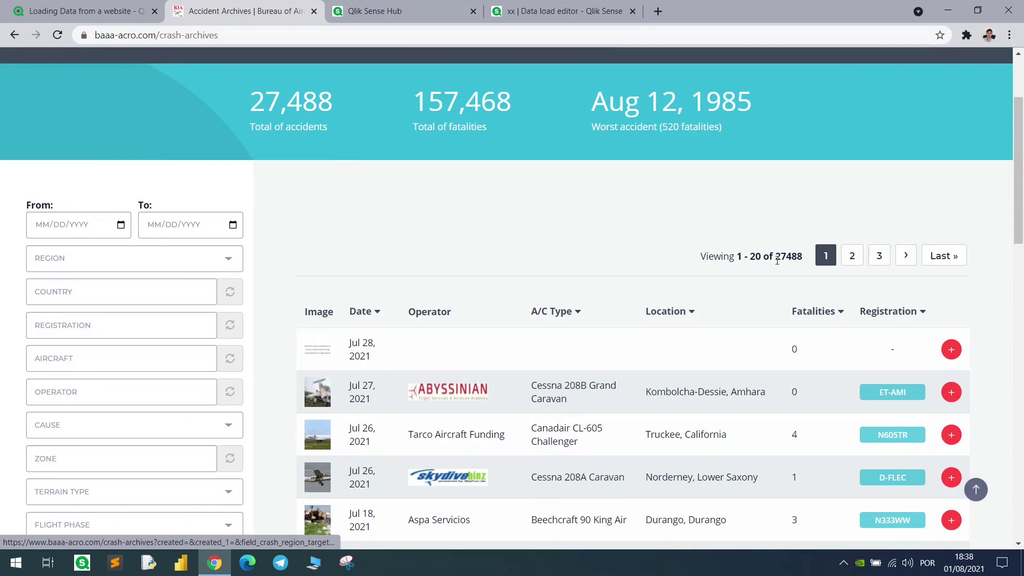
left_click(852, 258)
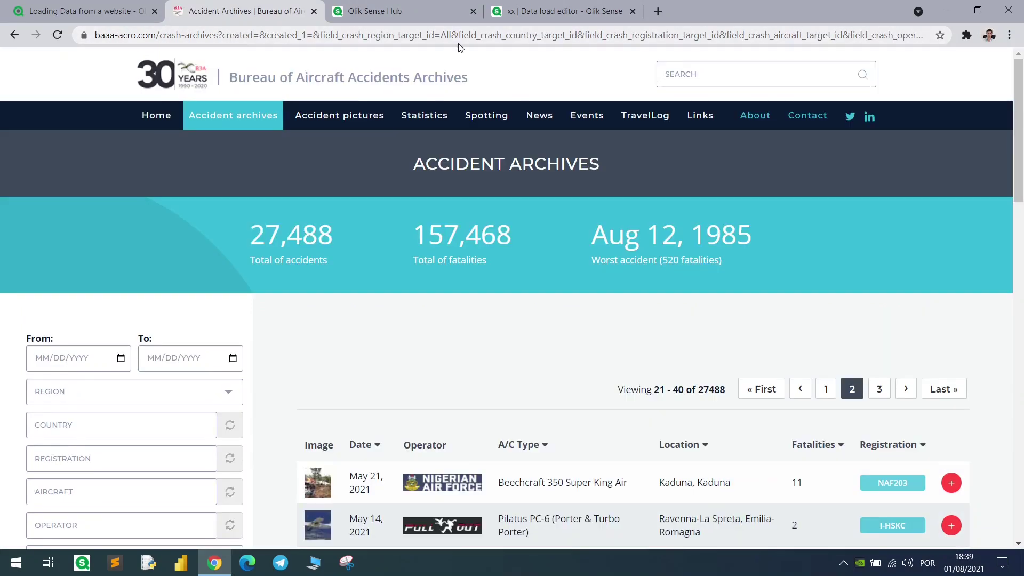
Shorten the address to crash-archives?page=6, load it, and return to the data load editor
left_click(224, 37)
key("End")
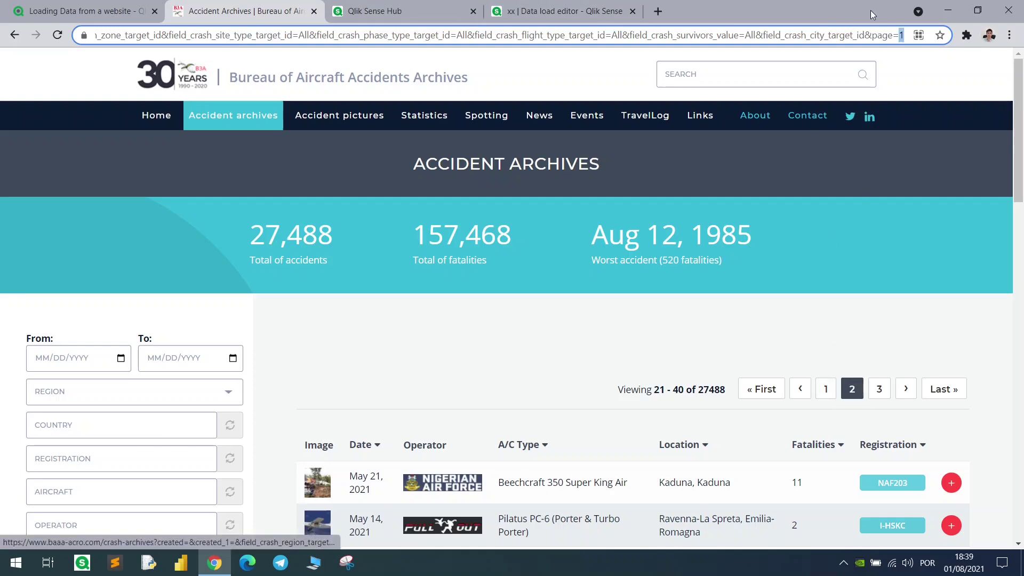
left_click(874, 35)
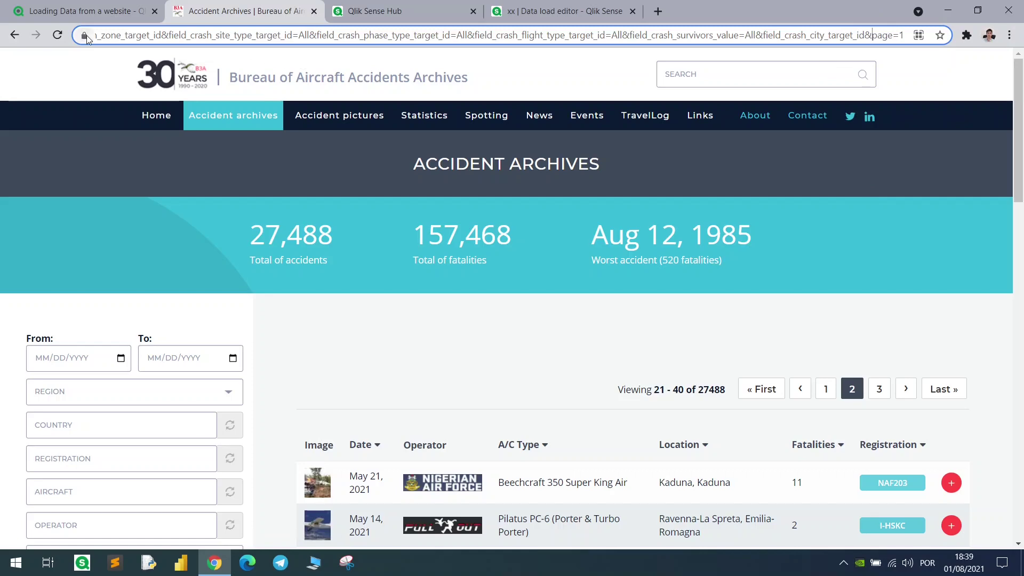
left_click_drag(87, 36, 110, 41)
type("page=1")
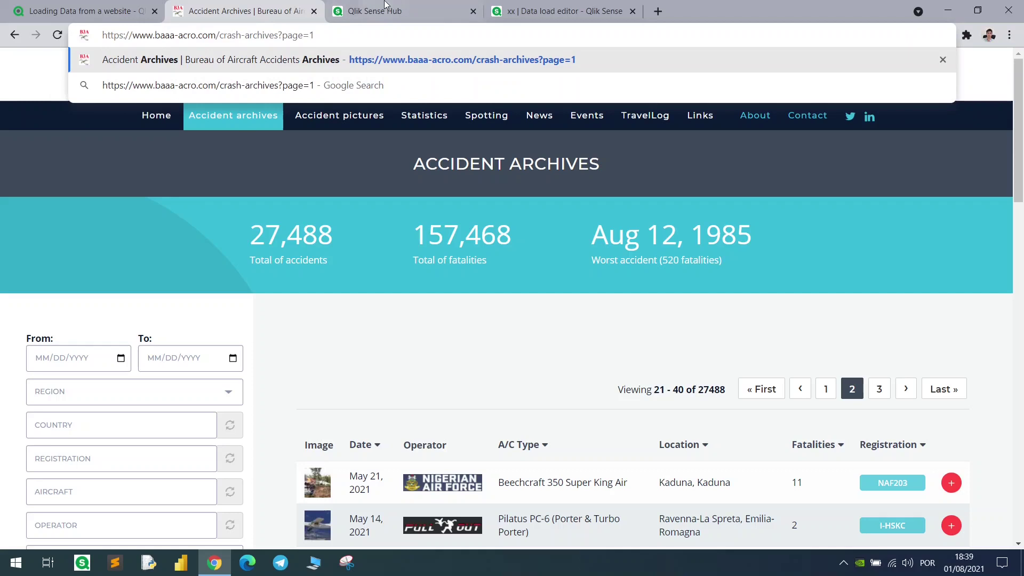
key("BackSpace")
type("6")
key("Return")
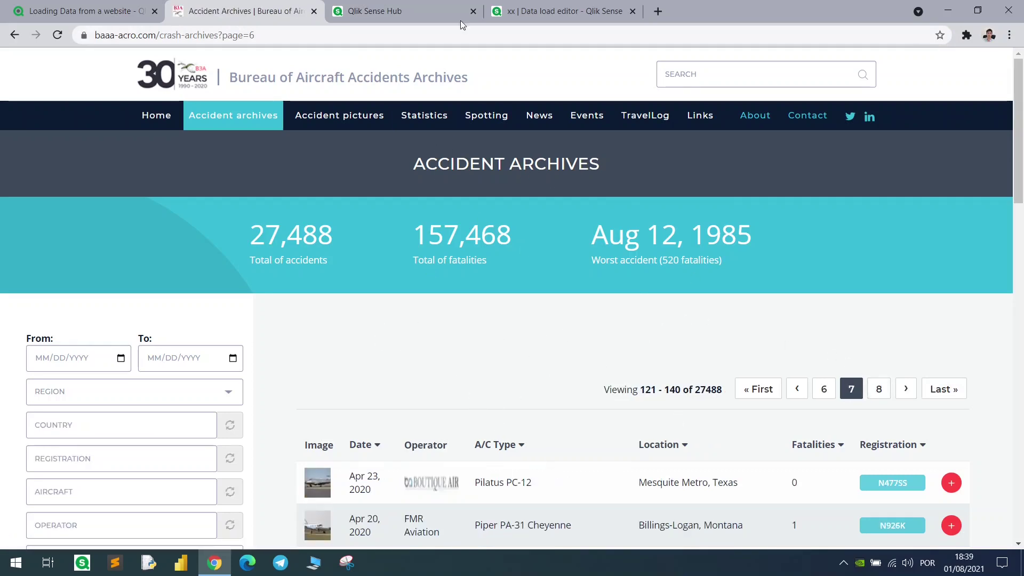
left_click(557, 13)
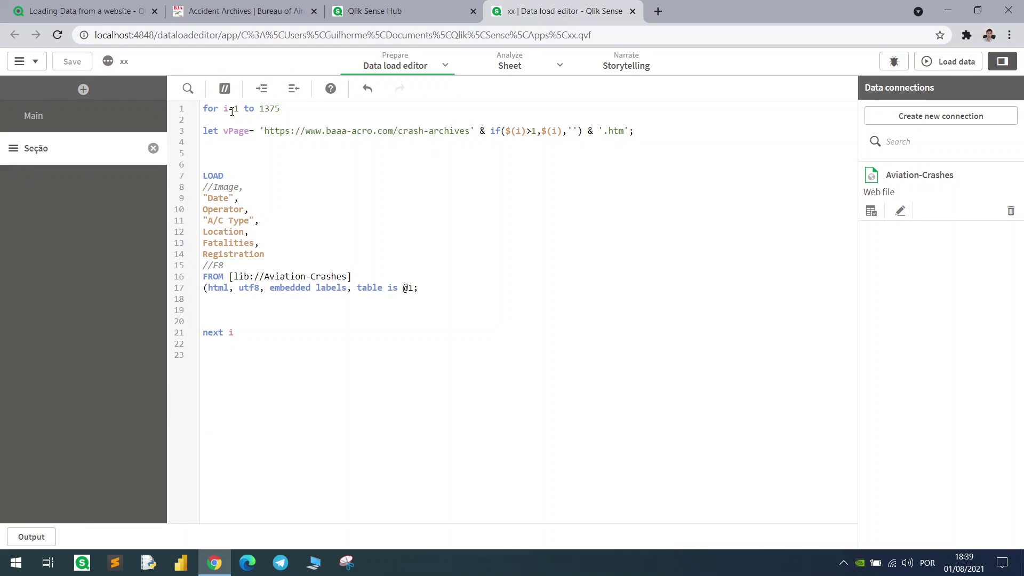
Comment out the for and next i lines and begin a url is spec on line 17
left_click(224, 88)
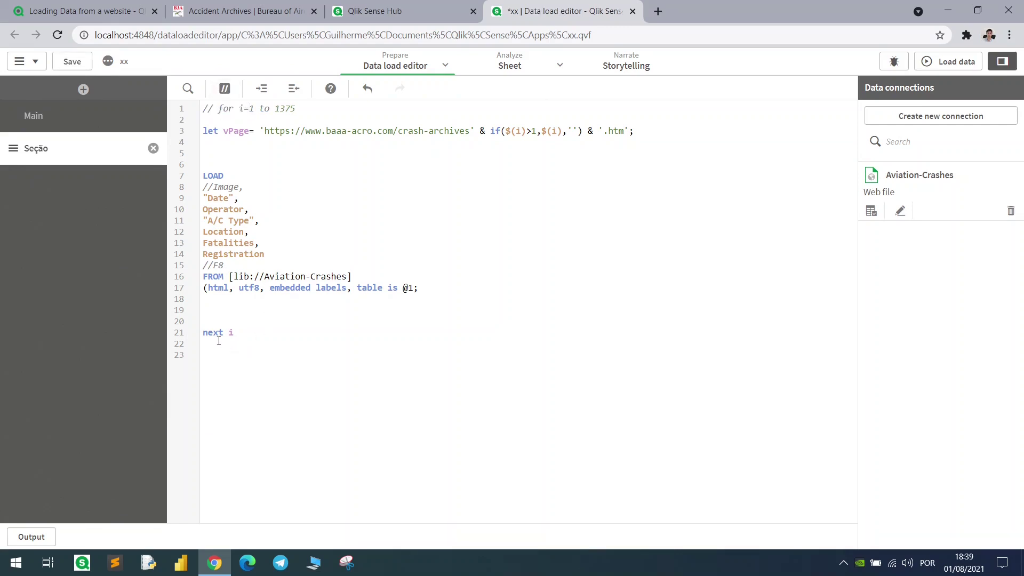
left_click(223, 88)
type("url")
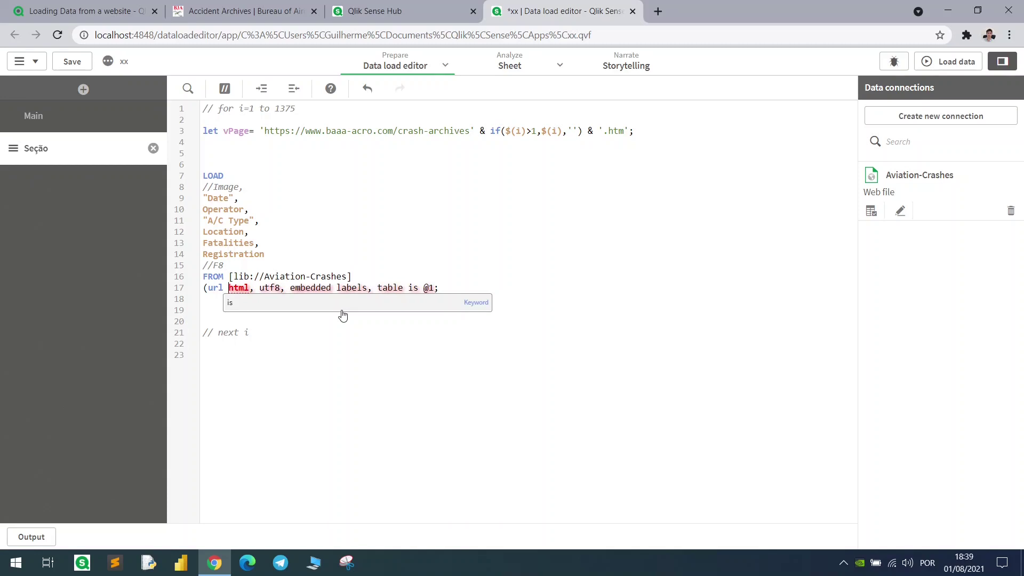
type("is  ")
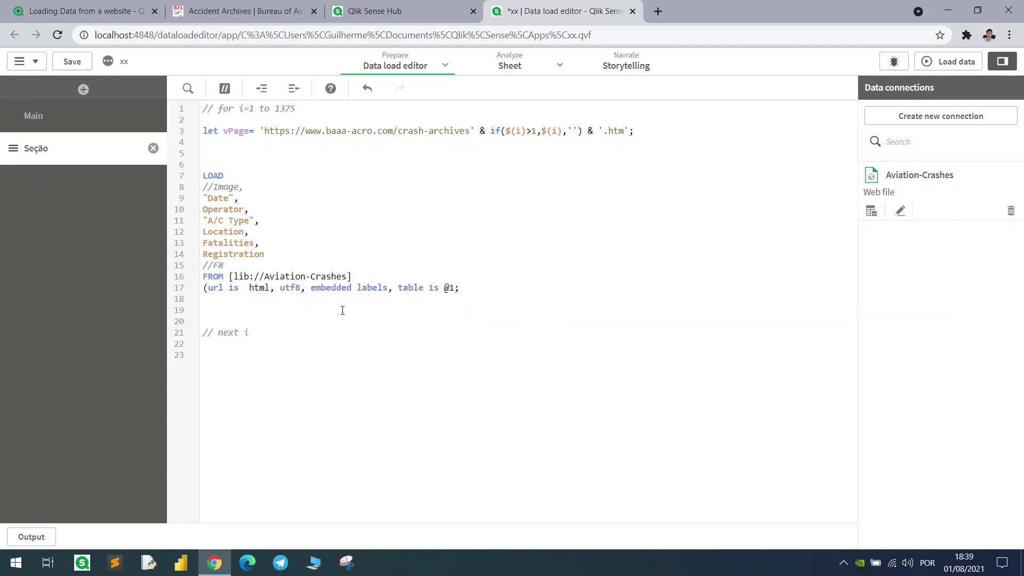
type(",")
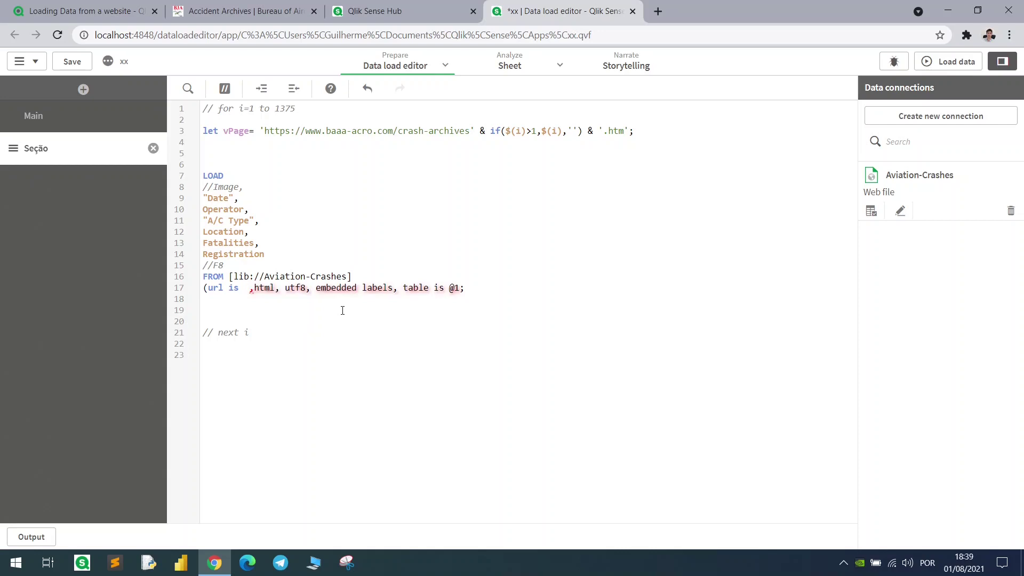
Insert the crash-archives?page=6 address, in single quotes, after url is on line 17
left_click(245, 11)
left_click(414, 27)
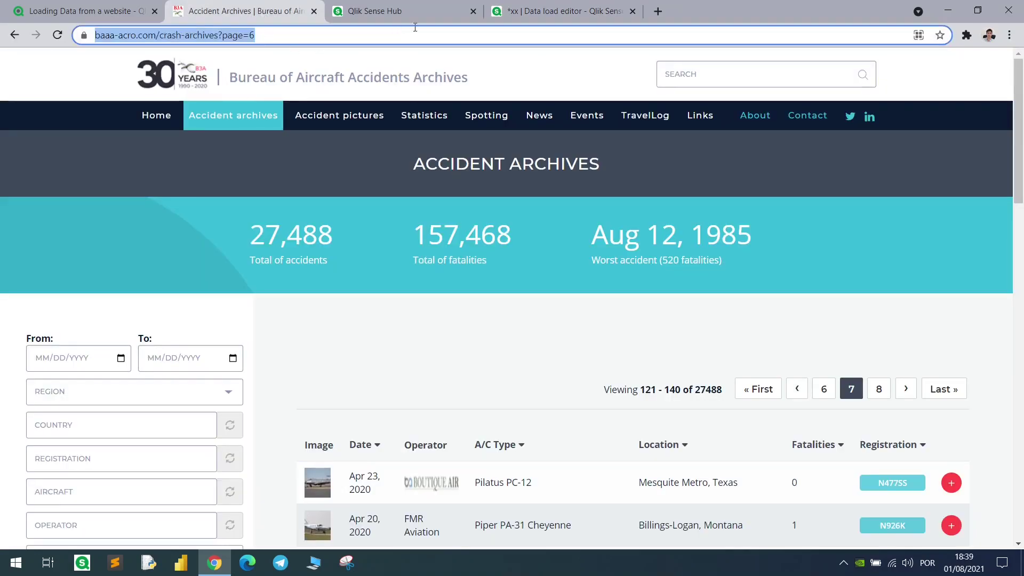
key("ctrl+c")
left_click(522, 12)
type("'")
key("ctrl+v")
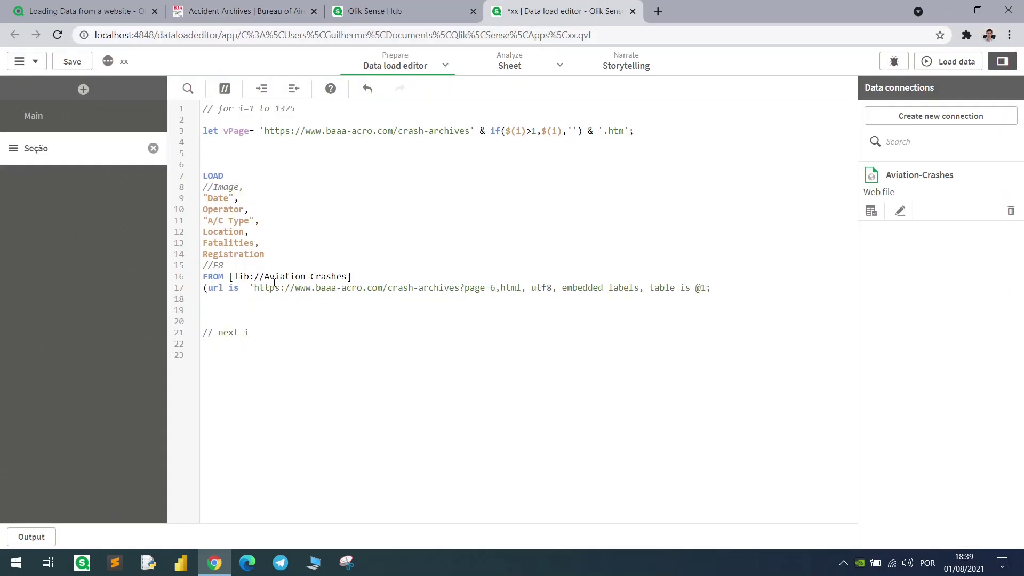
type("'")
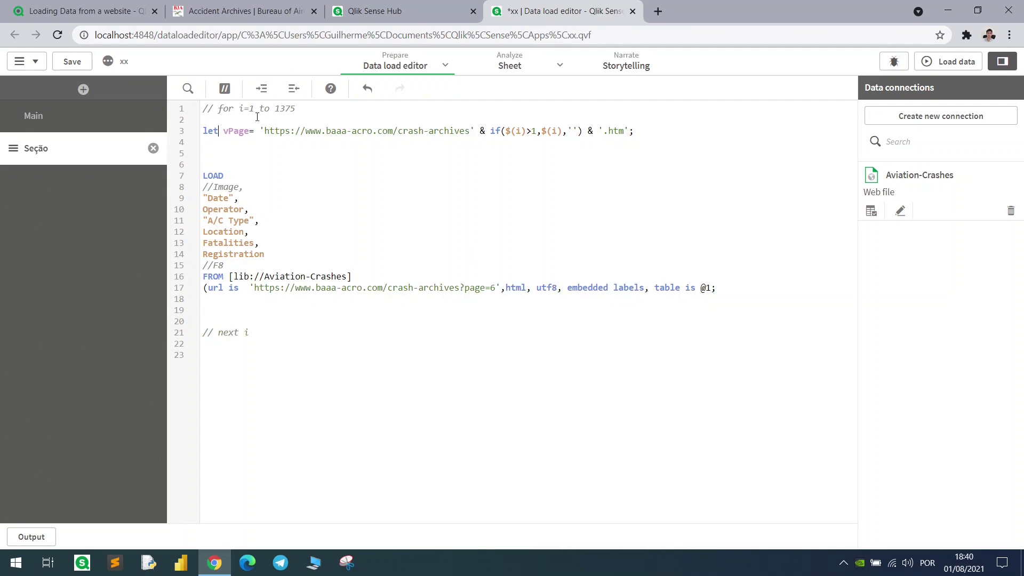
Comment out the vPage variable line
left_click(249, 128)
left_click(224, 88)
left_click_drag(214, 165, 257, 291)
left_click(269, 265)
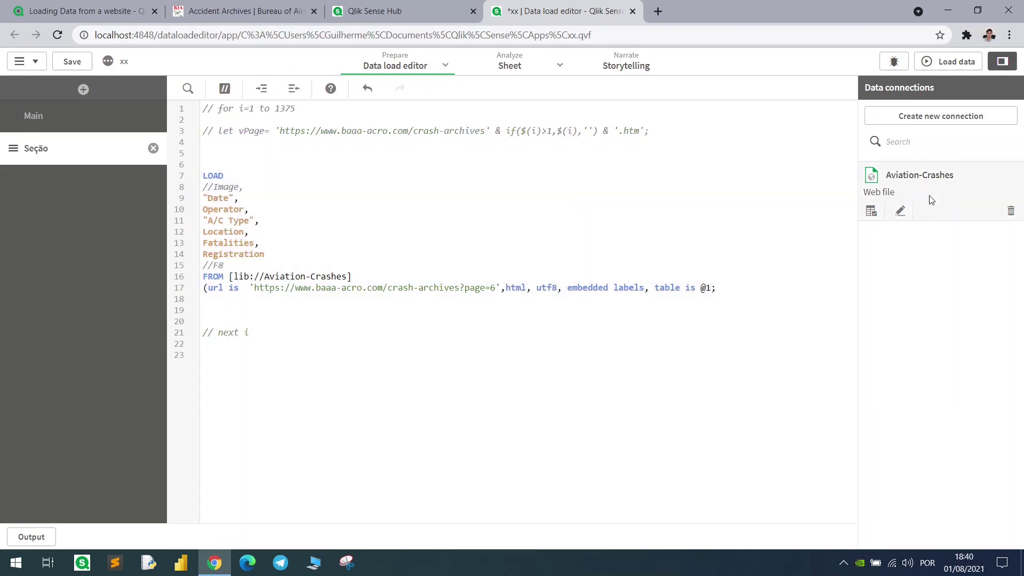
Reload the page=6 script, compare the sheet table with the website, and filter to Pilatus PC-12
left_click(948, 61)
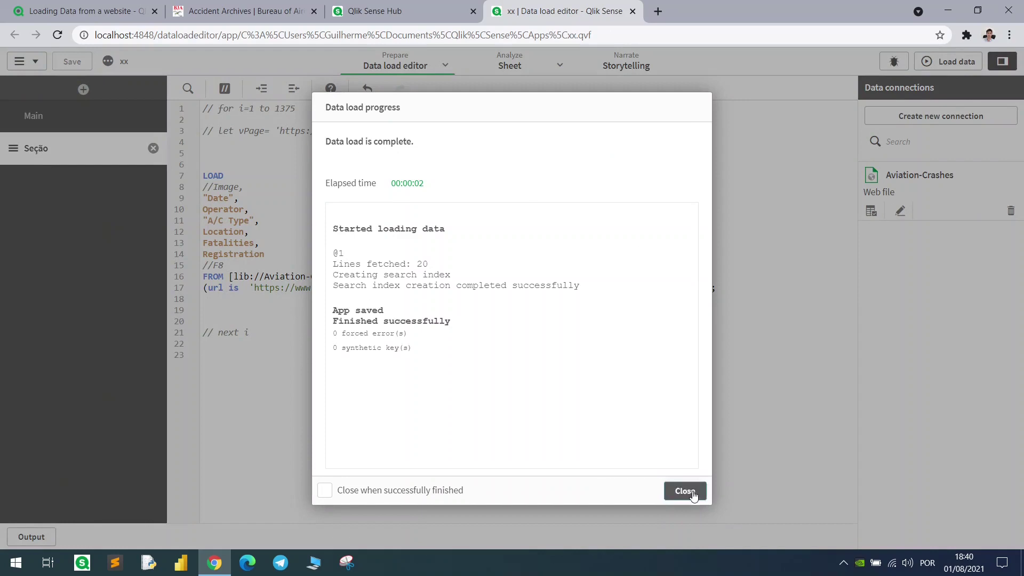
left_click(684, 491)
left_click(508, 65)
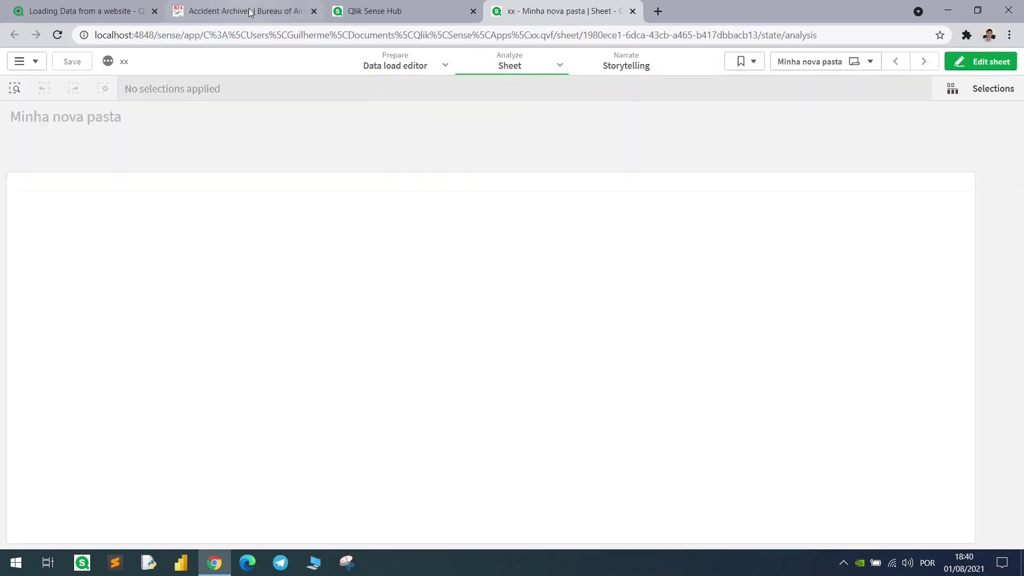
left_click(254, 8)
scroll(400, 377, "down", 3)
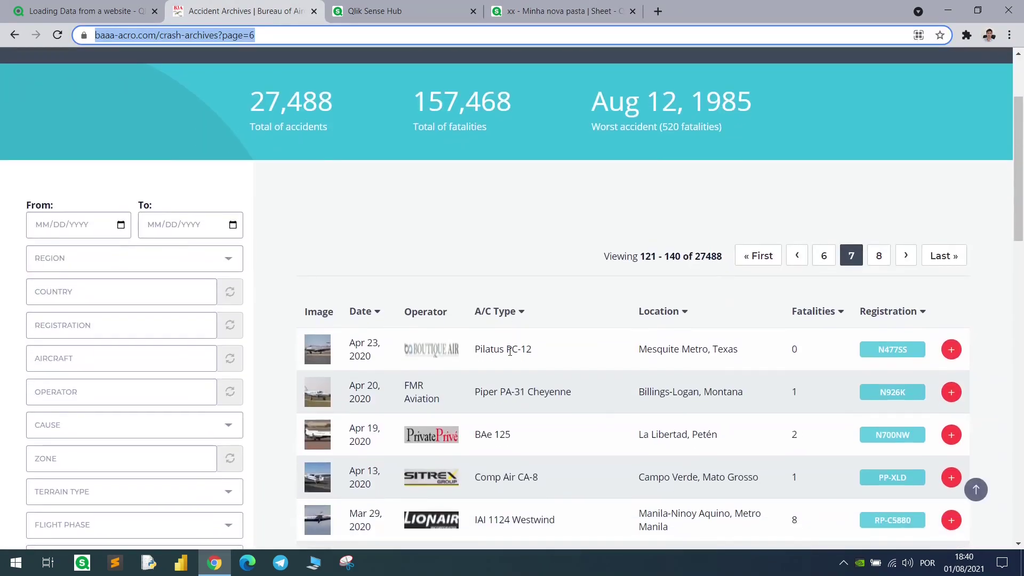
left_click(529, 11)
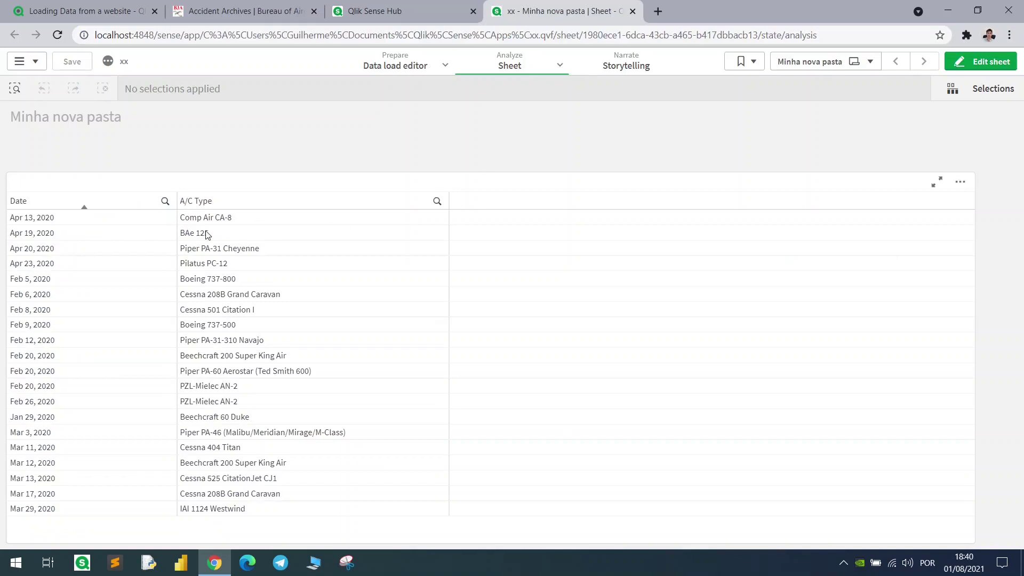
left_click(242, 266)
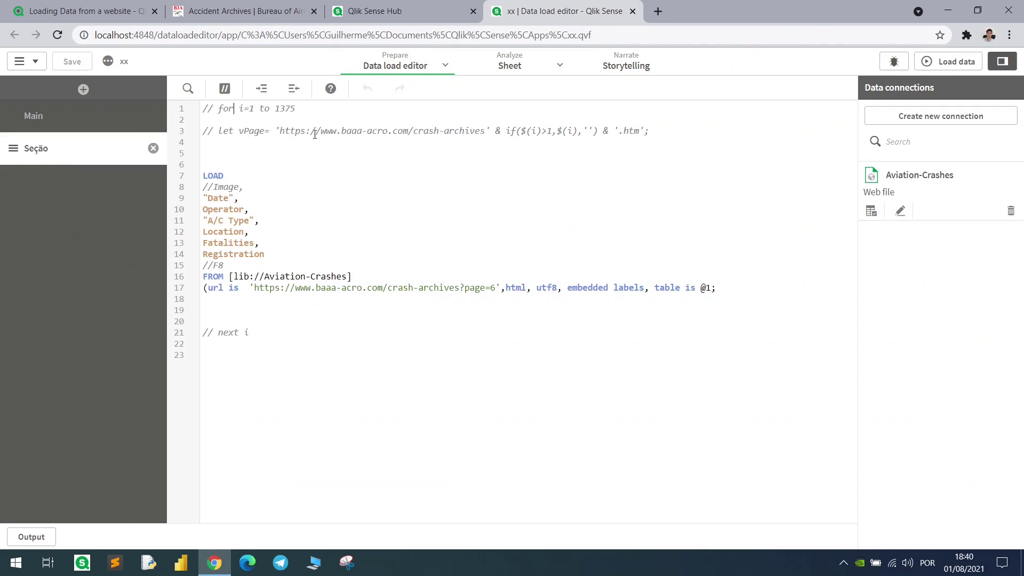
Uncomment the vPage and for loop lines and change the loop end from 1375 to 10
left_click(346, 130)
left_click(225, 88)
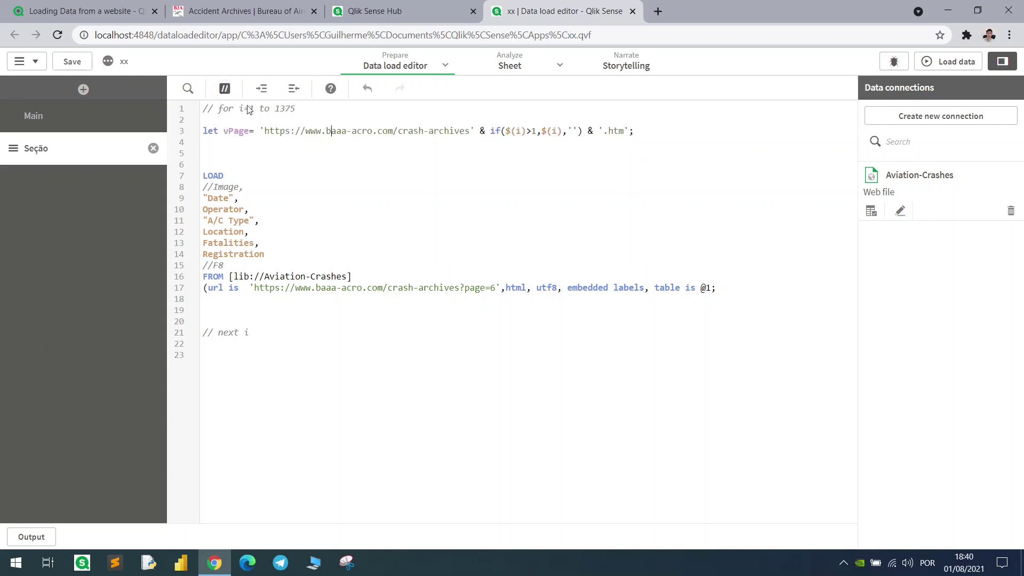
left_click(225, 89)
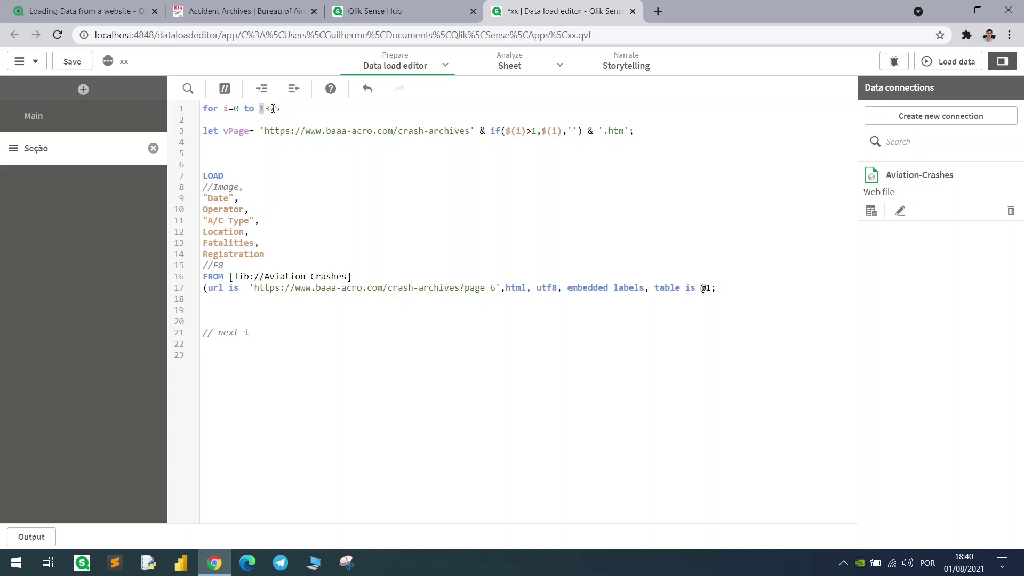
left_click_drag(272, 108, 280, 108)
type("10")
Set vPage to the crash-archives page= address followed by '$(i)', dropping the old if() condition
left_click_drag(255, 290, 493, 286)
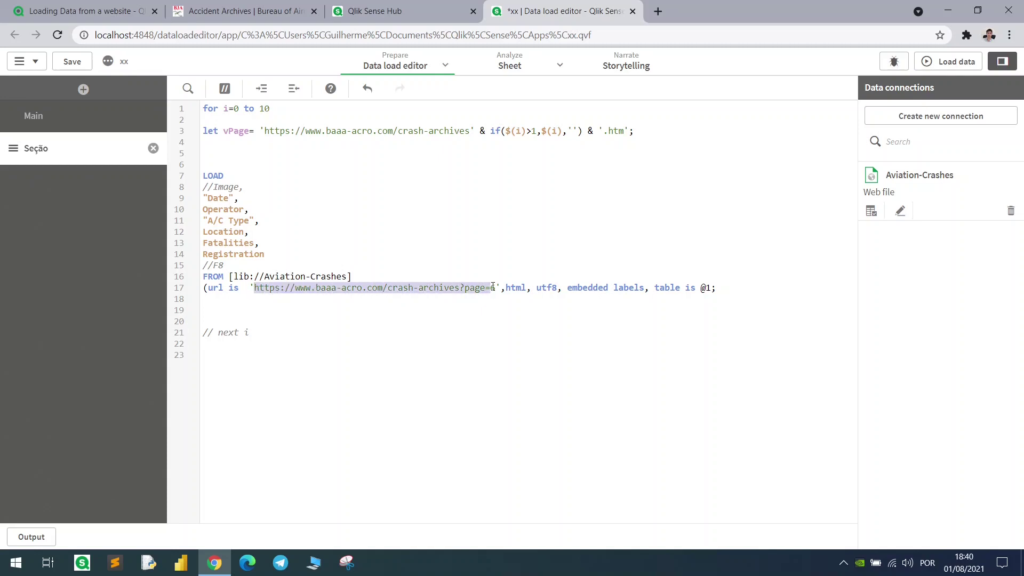
left_click_drag(263, 131, 470, 132)
key("ctrl+v")
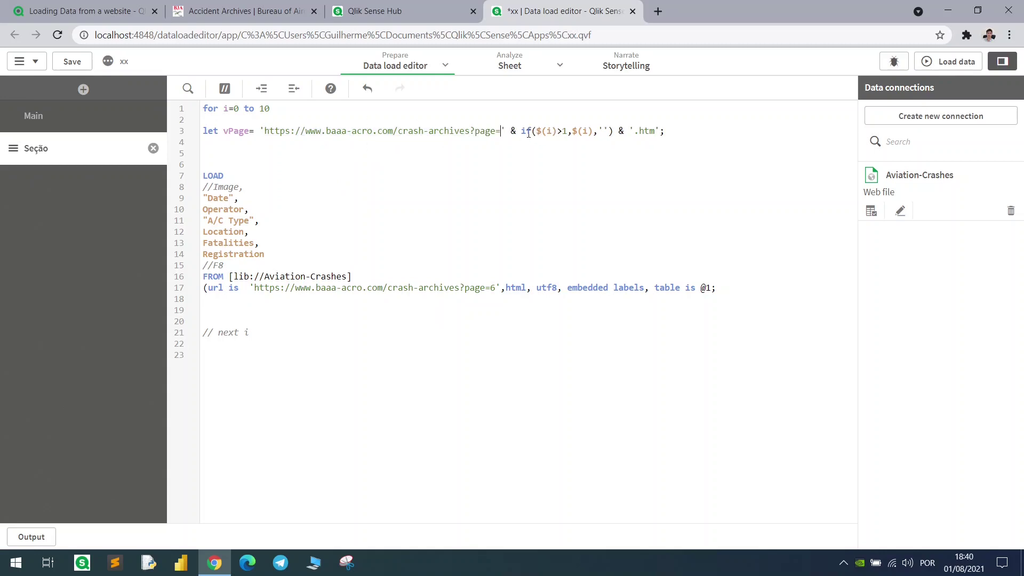
left_click_drag(521, 131, 633, 132)
key("BackSpace")
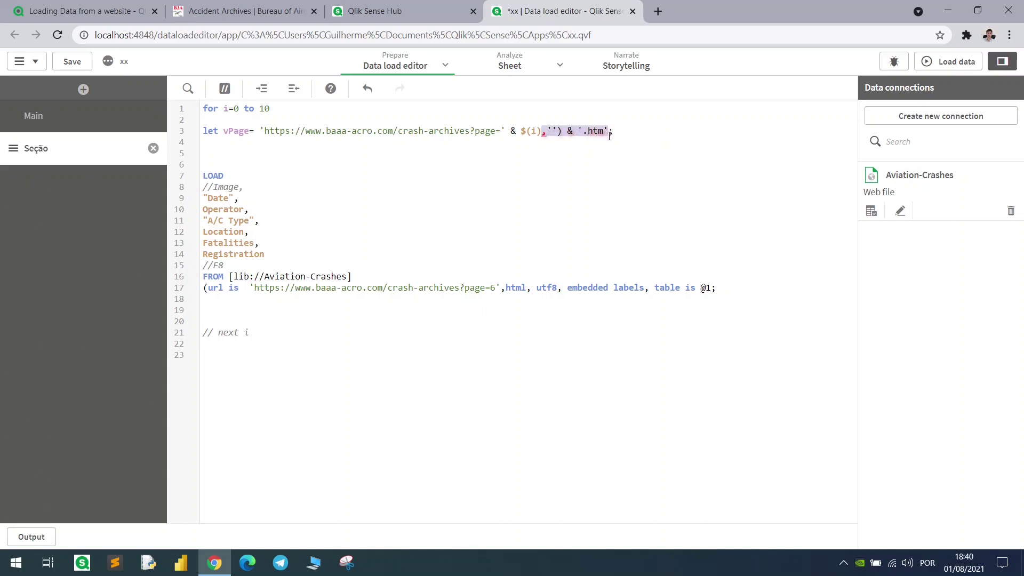
key("BackSpace")
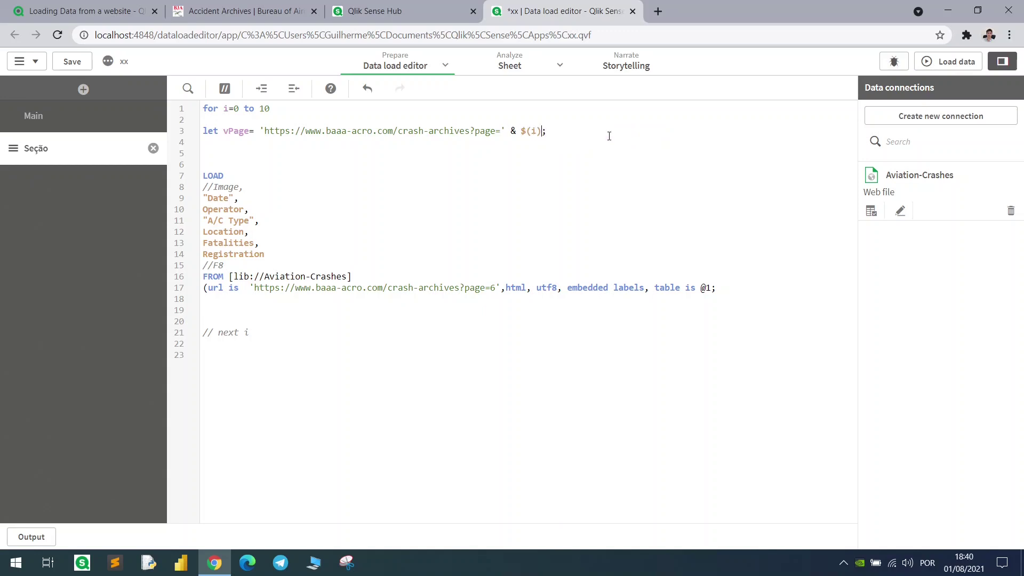
type("'")
left_click(522, 131)
type("'")
Replace the hardcoded URL on line 17 with $(vPage)
double_click(261, 288)
left_click_drag(254, 287, 494, 290)
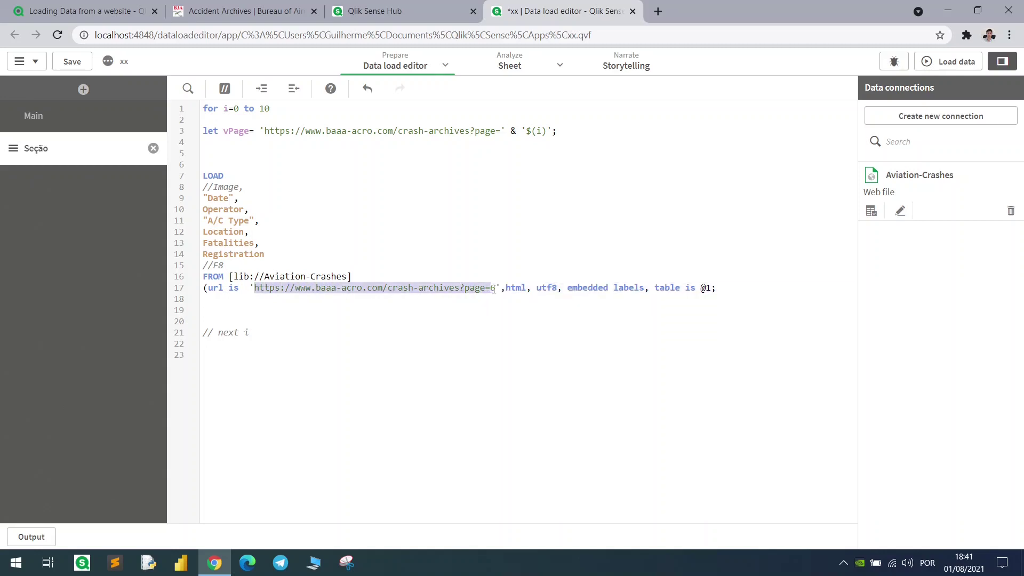
type("$(vPage)")
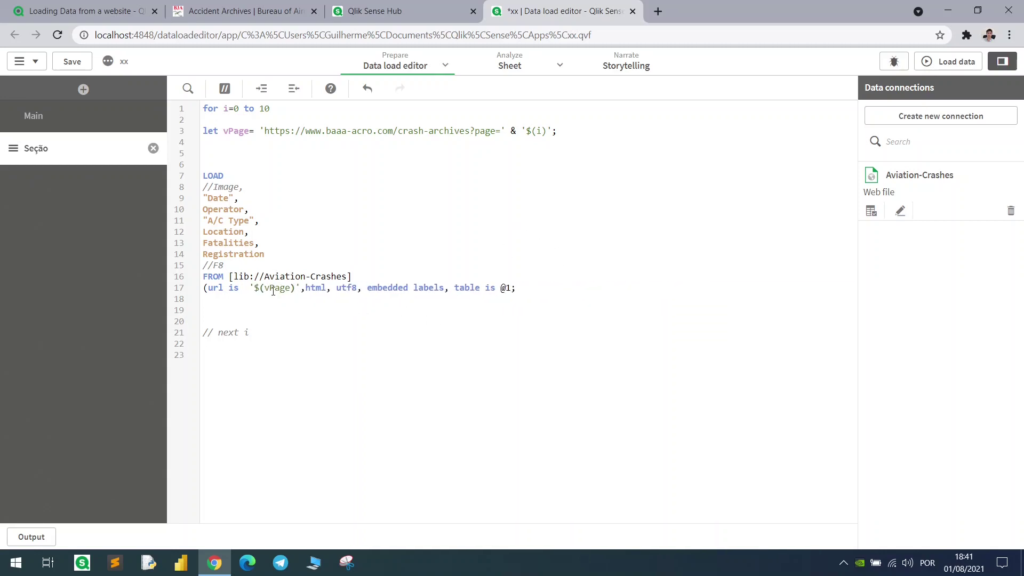
Uncomment next i and add '$(i)' as Page as a new field in the LOAD
left_click(224, 88)
key("Return")
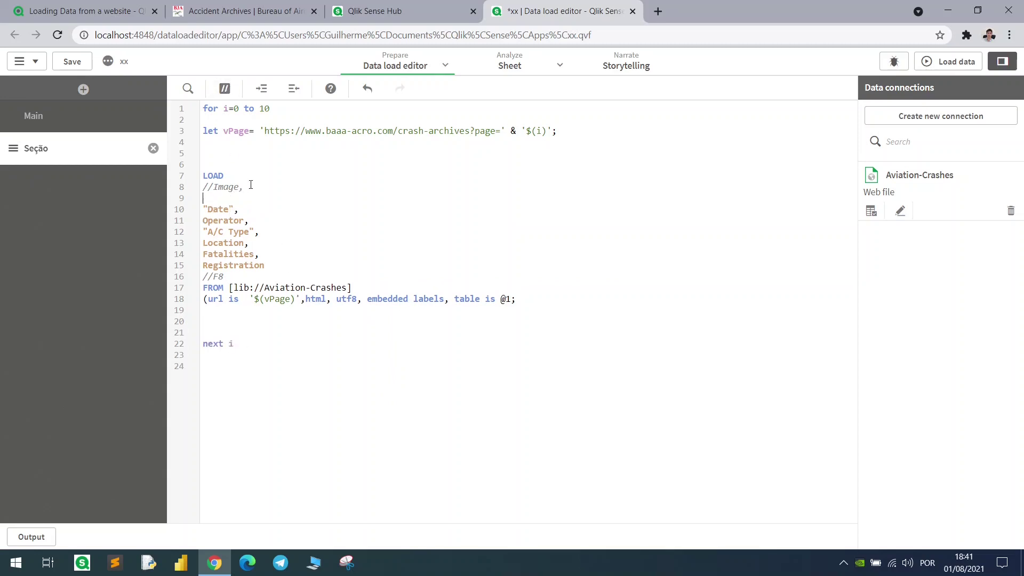
type("$(i)")
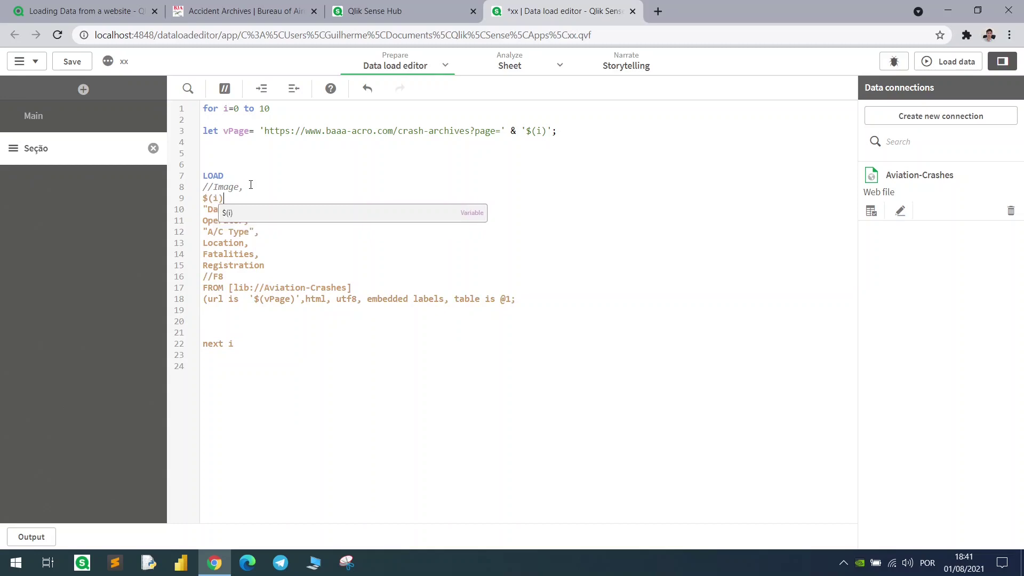
key("BackSpace")
type("'")
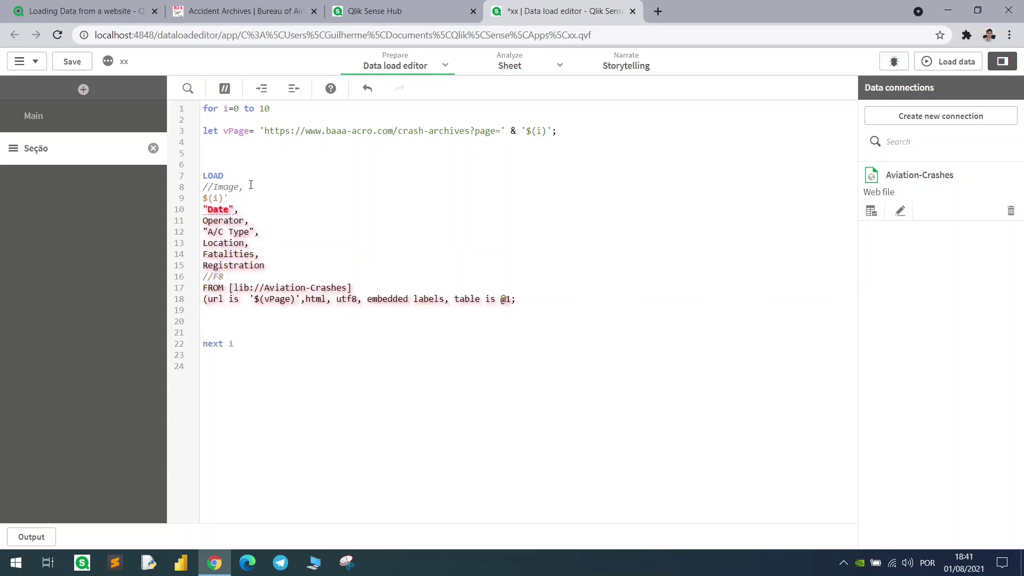
key("Left")
key("Left")
key("Left")
type("' as Page,")
Reload the script, fetching 220 lines, and view the results on the sheet
left_click(948, 61)
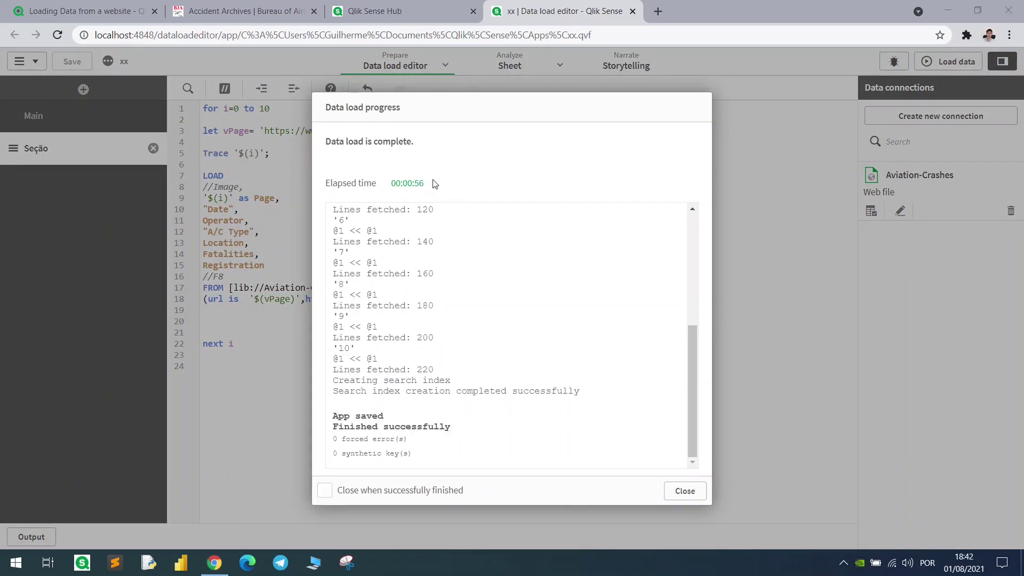
left_click(679, 488)
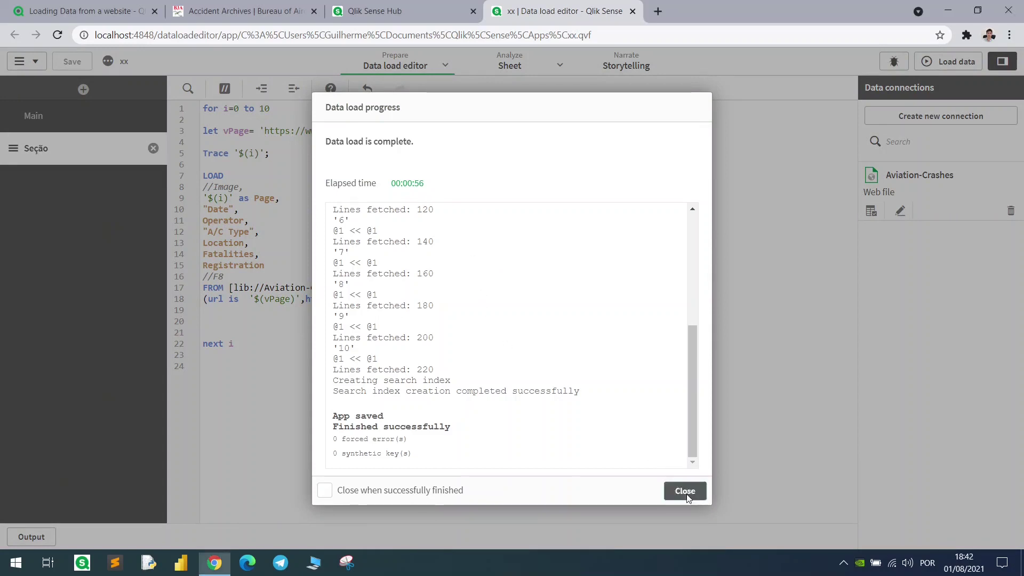
left_click(508, 64)
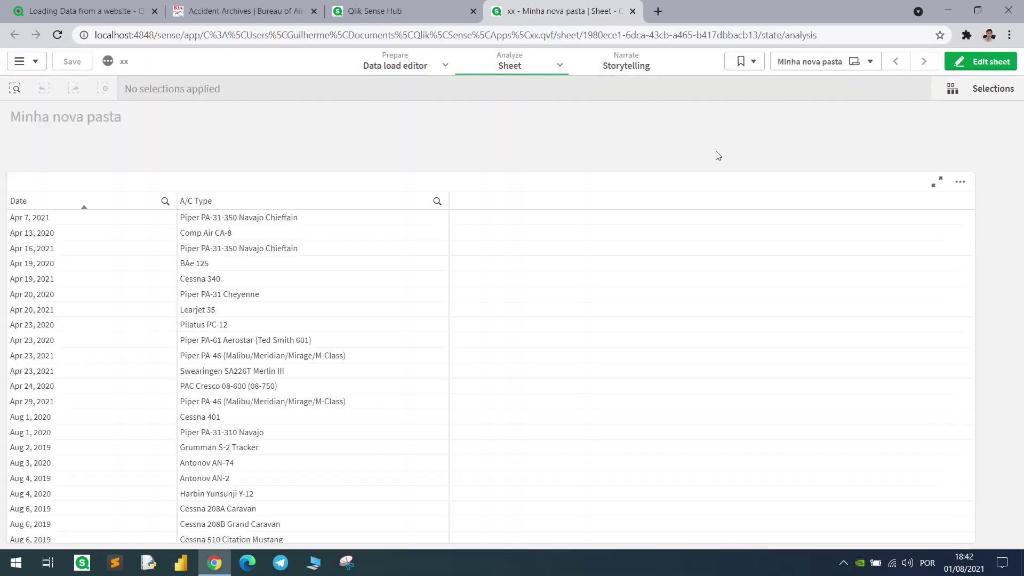
Add the Page field as a dimension column to the sheet's table
left_click(980, 61)
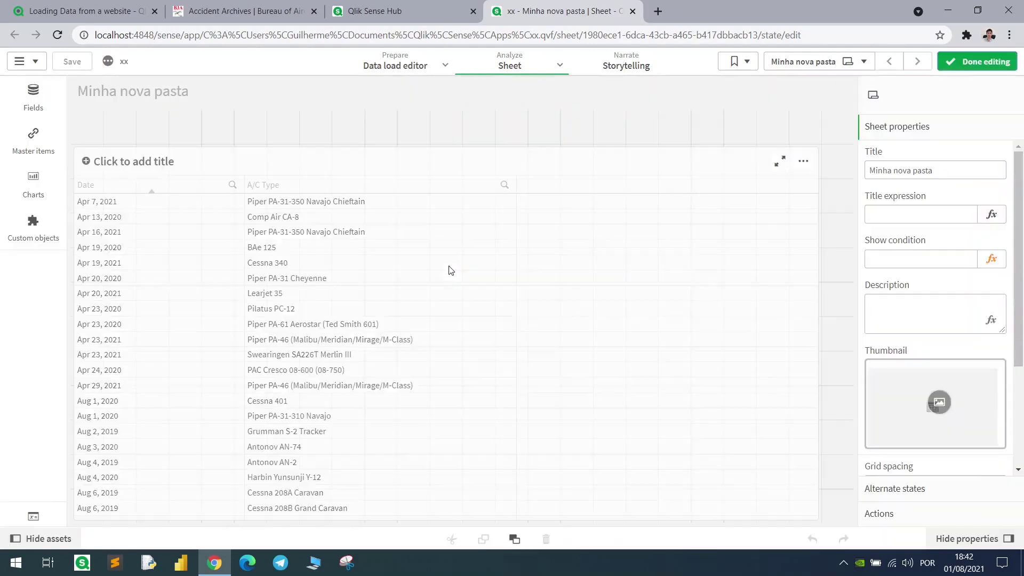
left_click(513, 278)
left_click(936, 327)
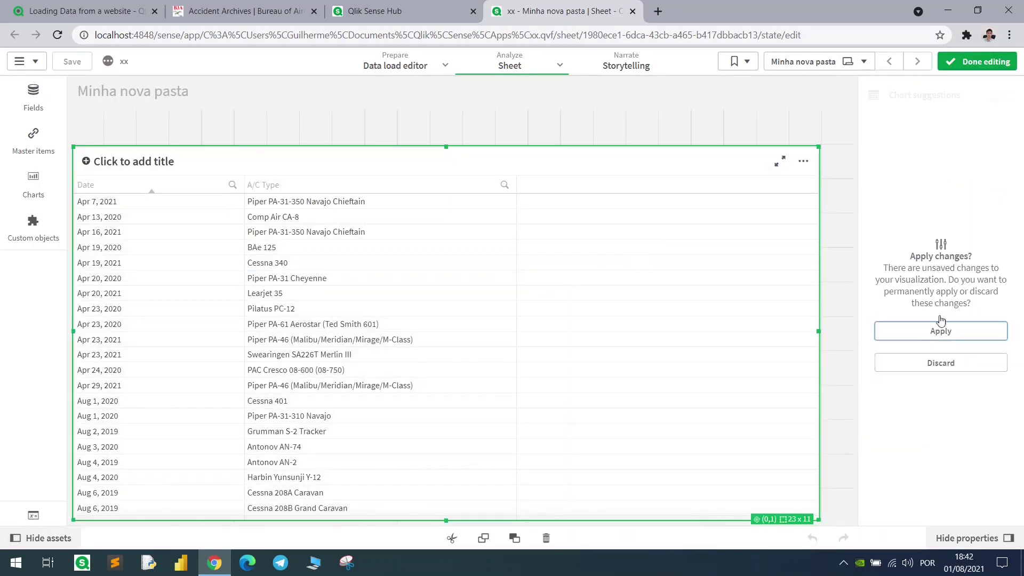
left_click(914, 128)
left_click(943, 235)
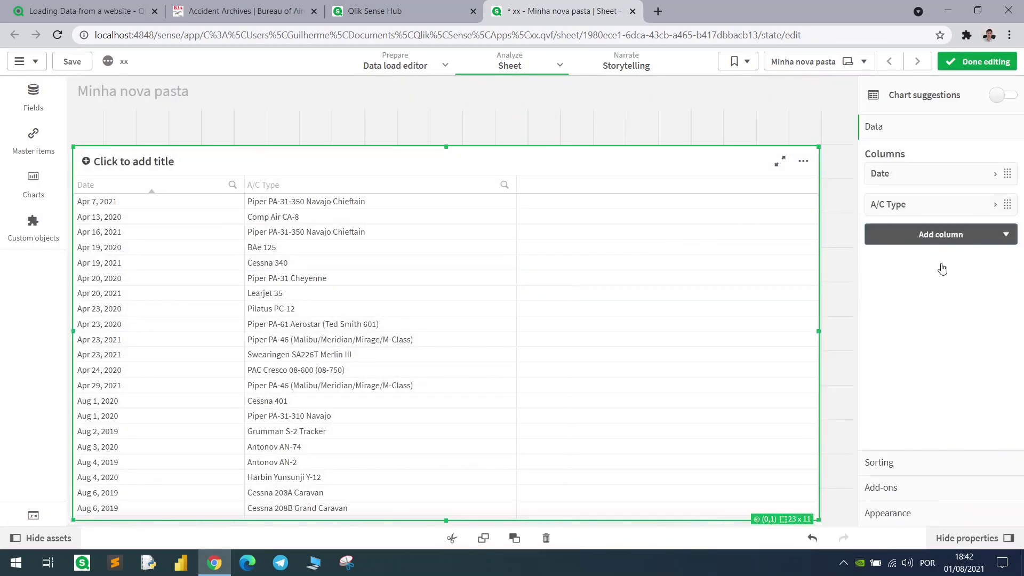
left_click(940, 268)
type("Page")
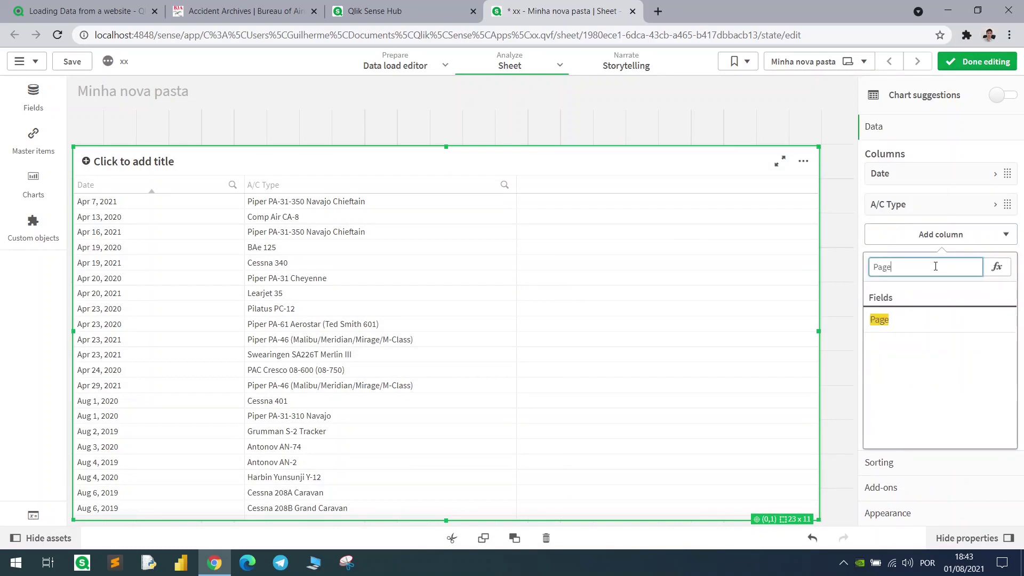
left_click(875, 318)
left_click(954, 68)
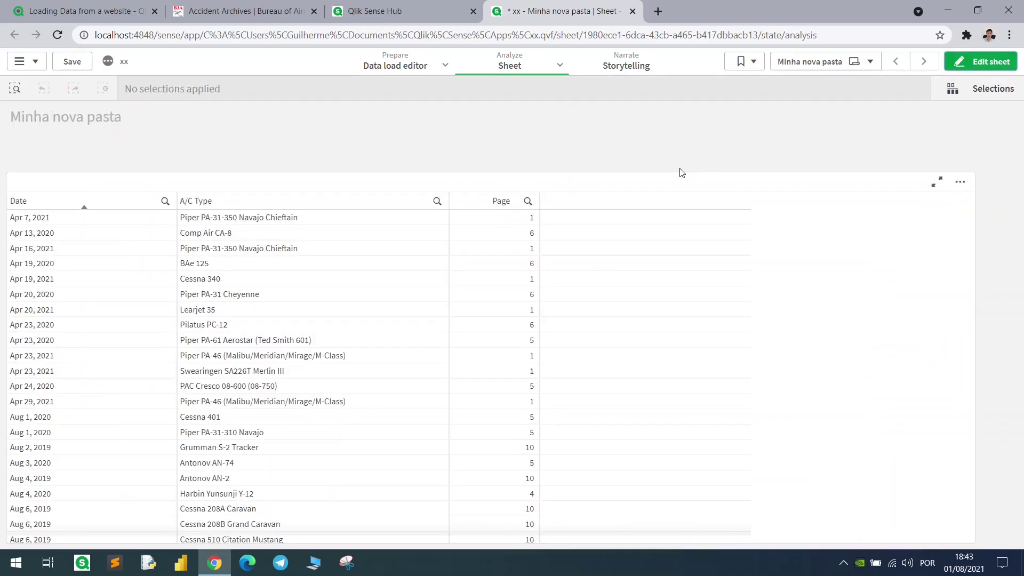
Filter the table to Page 10
left_click(523, 451)
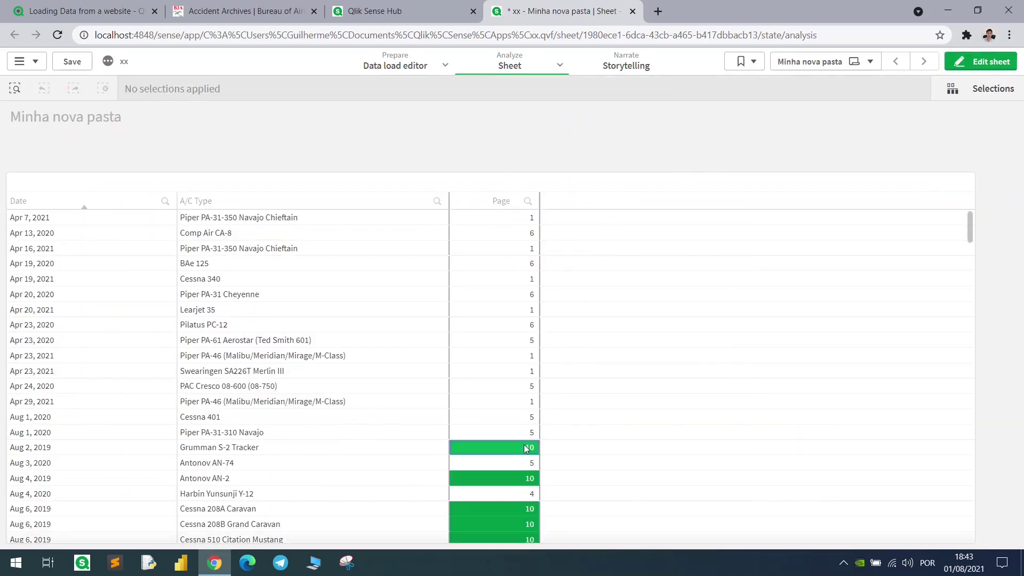
left_click(611, 151)
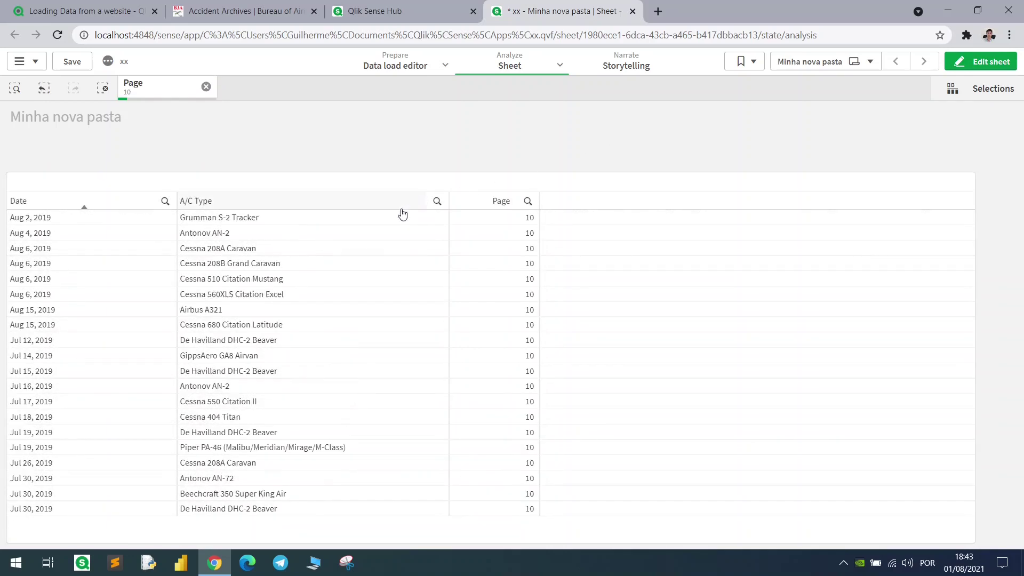
left_click(282, 11)
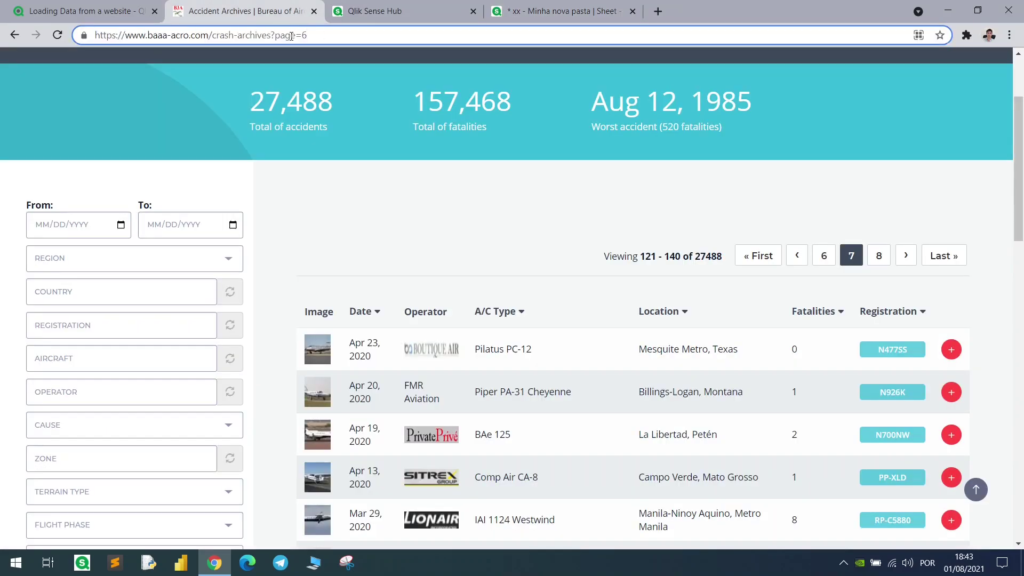
Load crash-archives page=10, locate the Cessna 680 entry, and return to the Qlik sheet
key("BackSpace")
type("10")
key("Return")
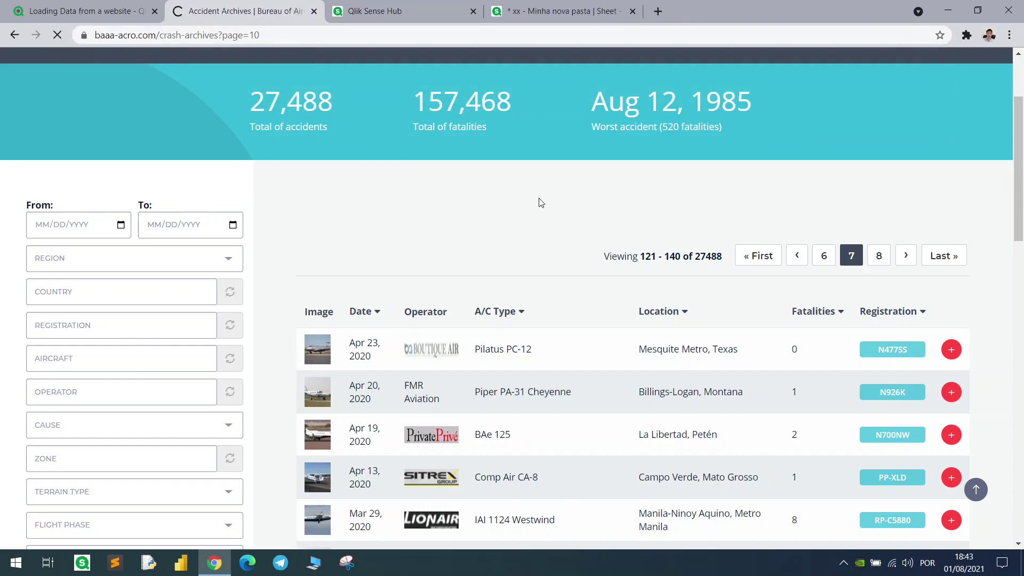
scroll(528, 285, "down", 4)
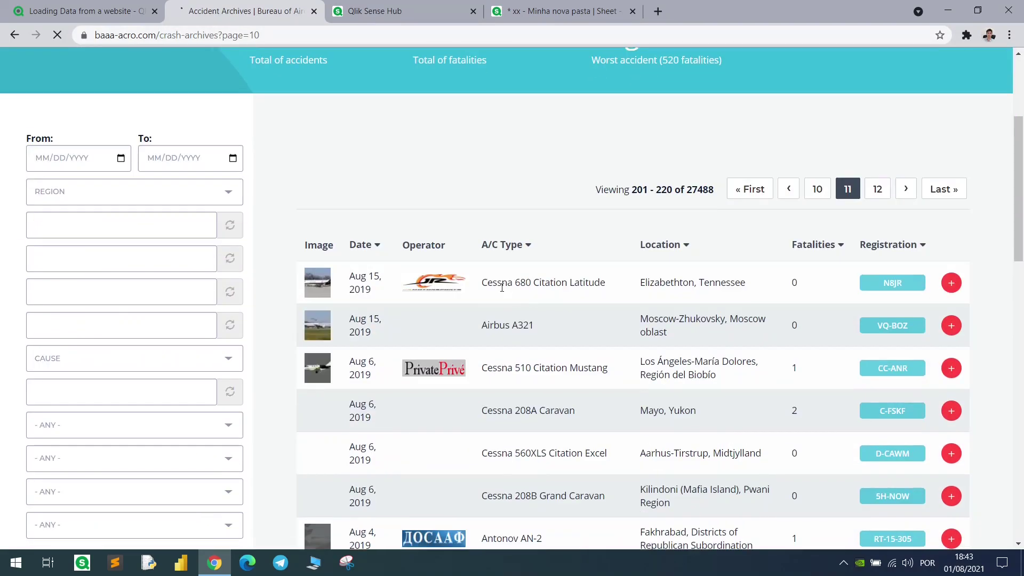
left_click_drag(494, 285, 534, 284)
left_click(549, 12)
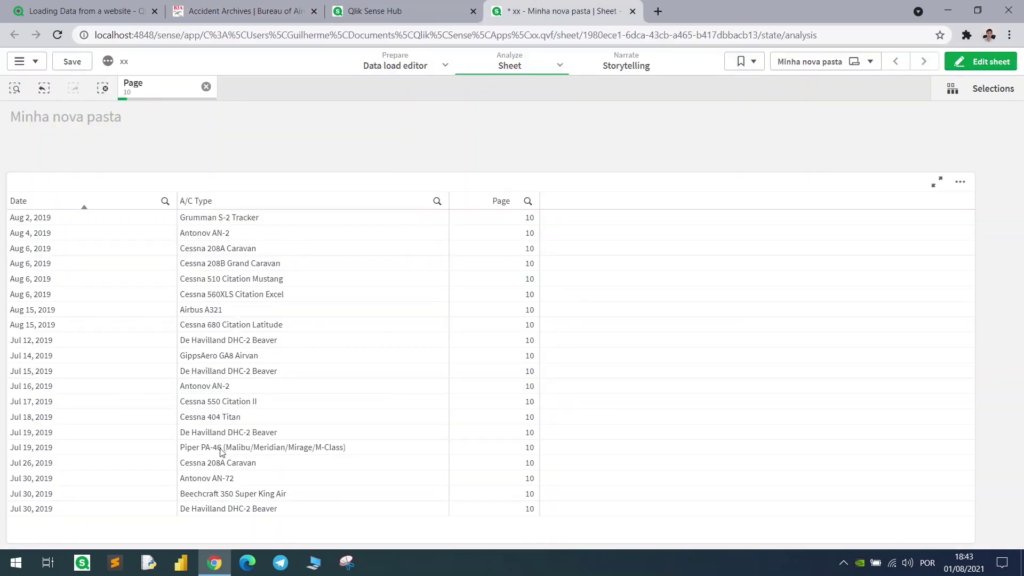
Select Cessna 680 Citation Latitude in the A/C Type column and confirm the filter
left_click(227, 326)
left_click(427, 180)
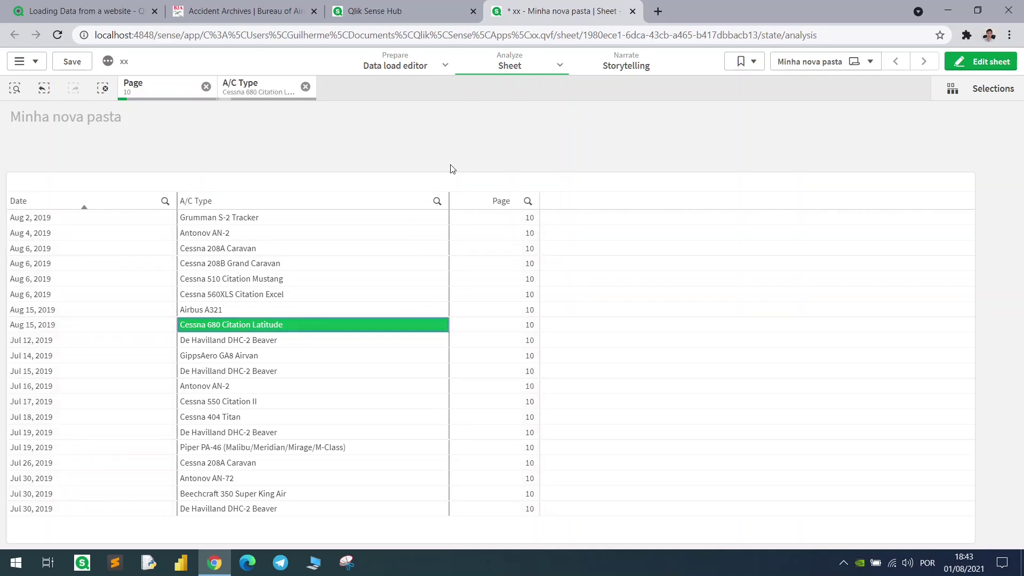